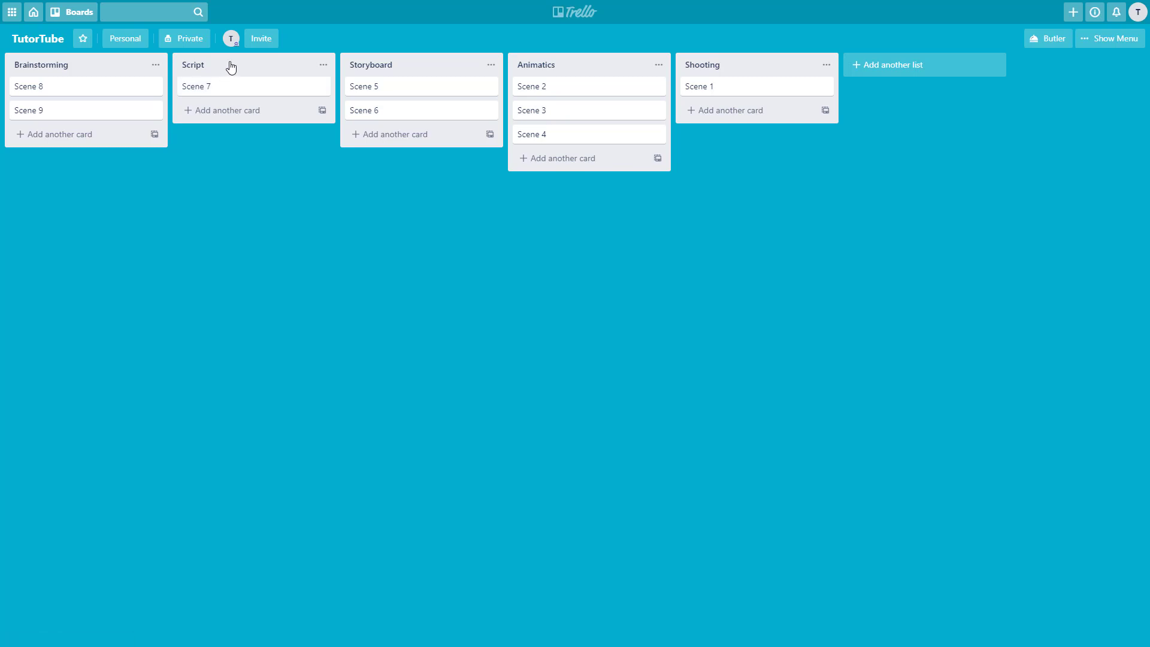
- Create an Education-type team named 'TutorTube Board' and attach the board to it
left_click(252, 40)
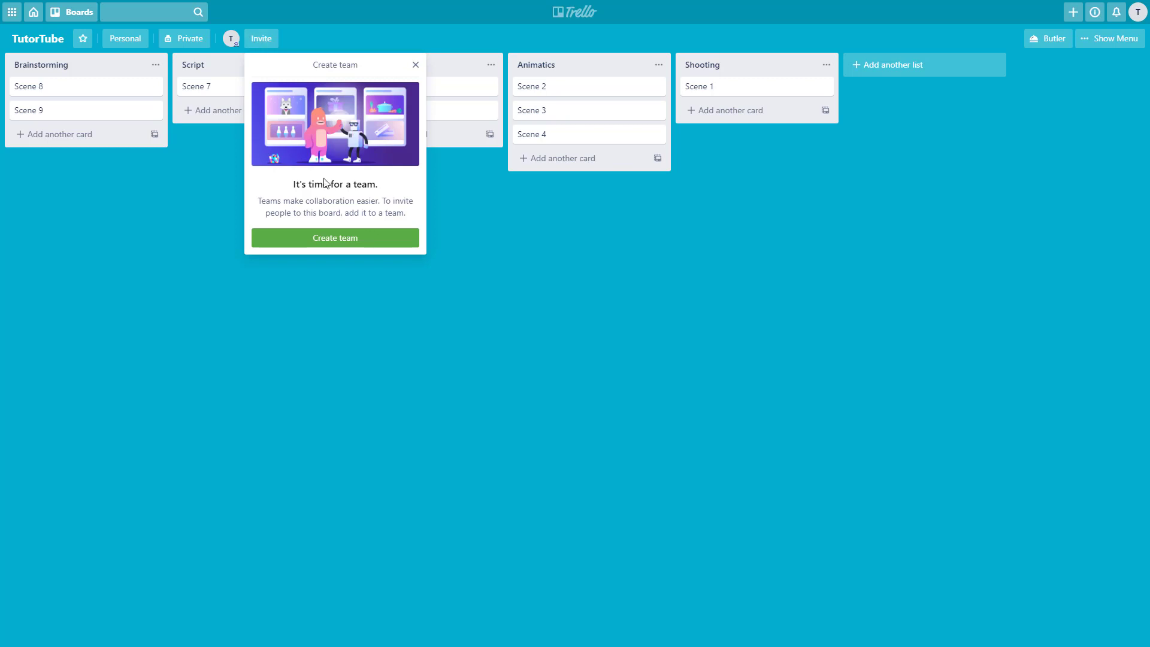
left_click(341, 239)
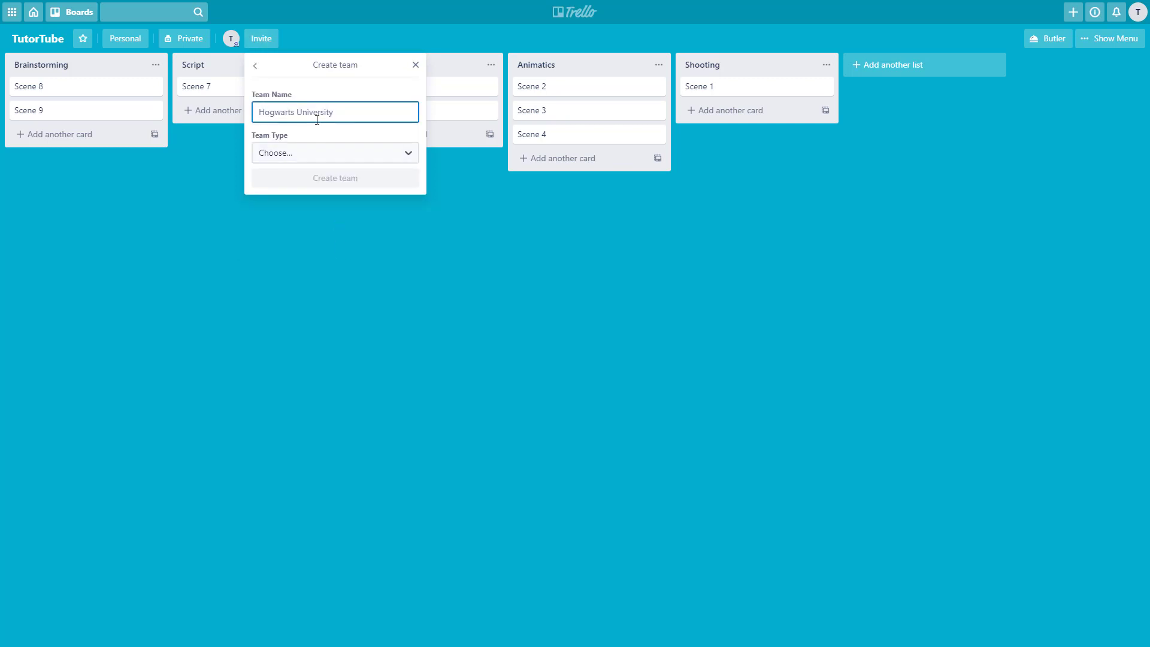
type("TutorTube Board")
left_click(343, 153)
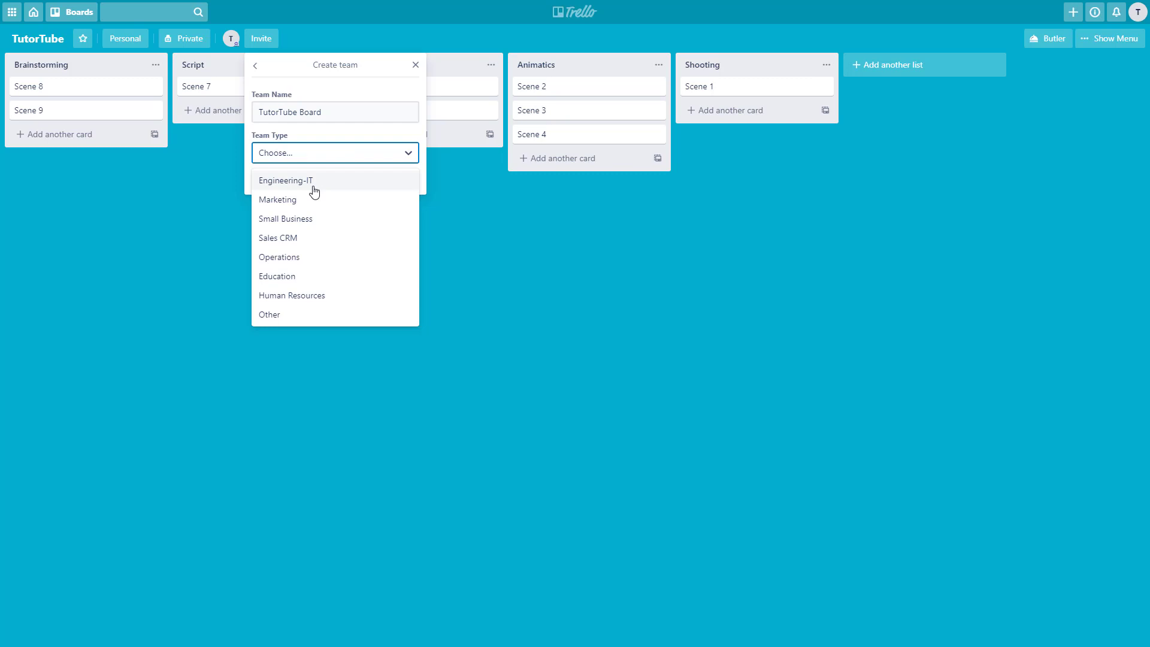
left_click(312, 281)
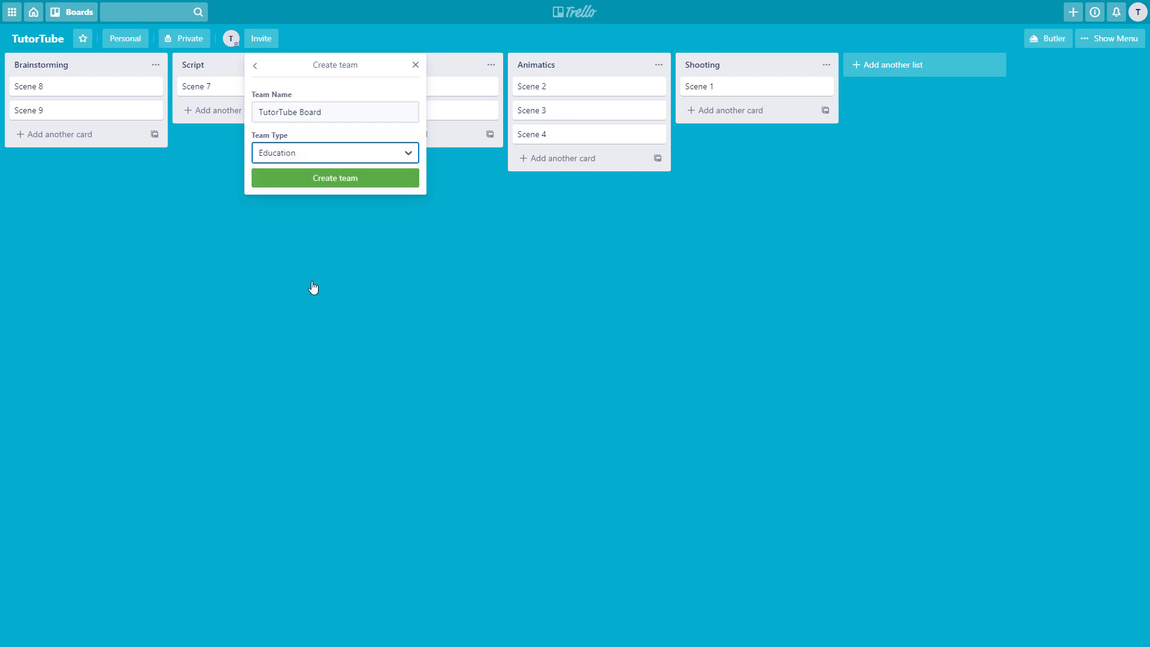
left_click(331, 179)
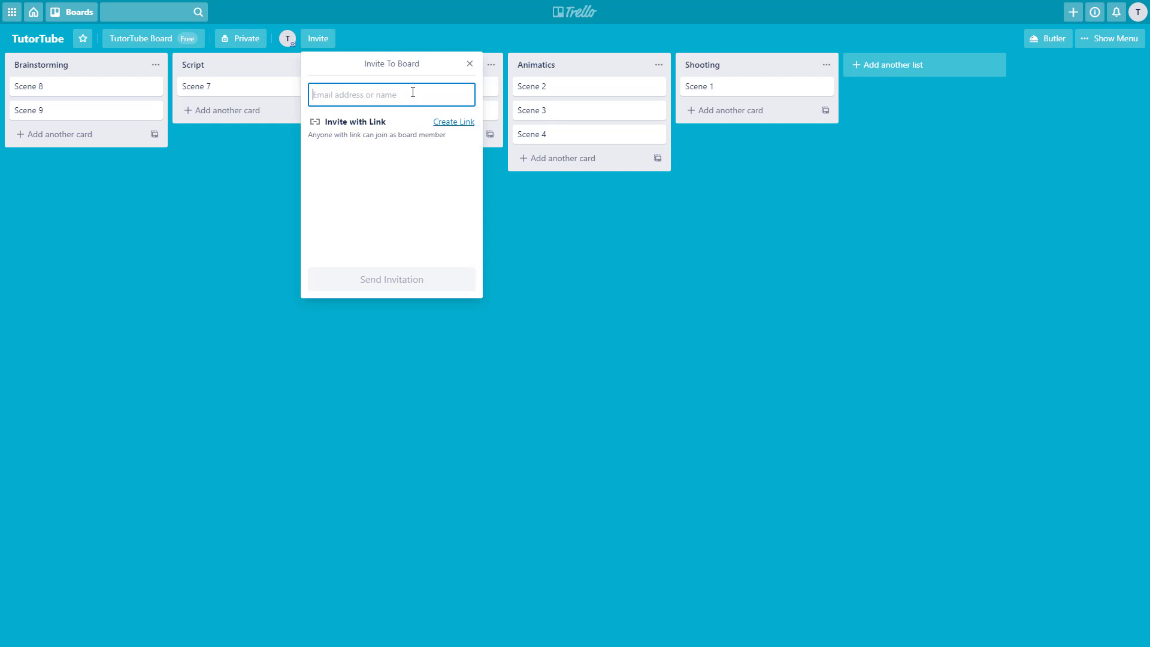
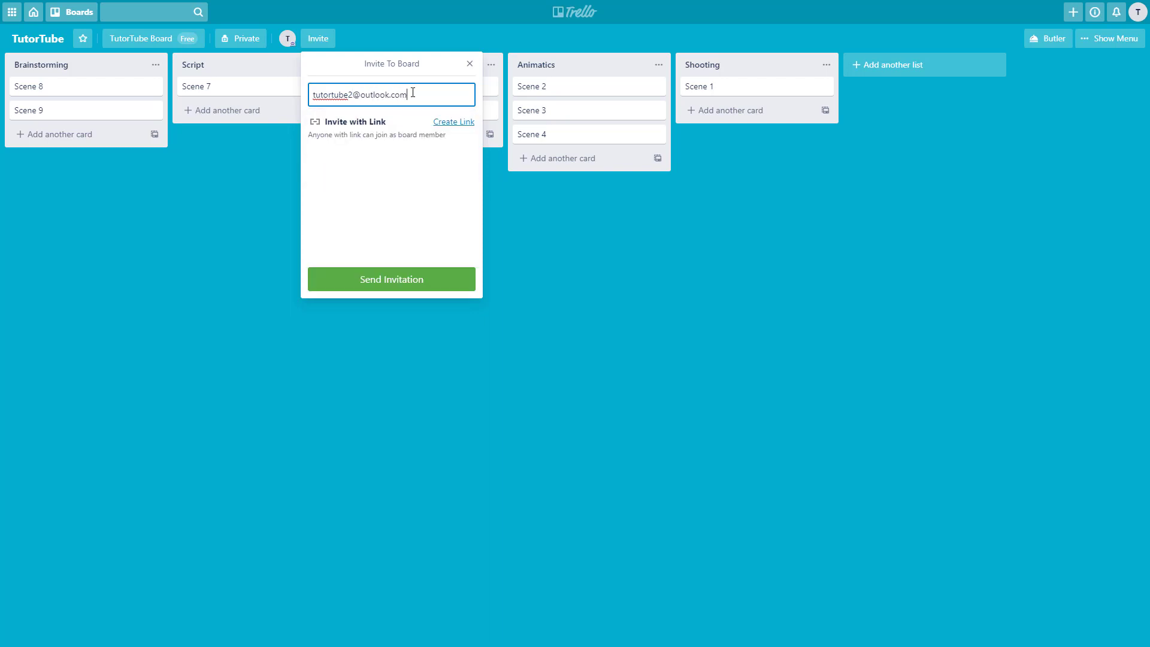
- Enter the second account's e-mail address as an invitee and send the board invitation
left_click(423, 139)
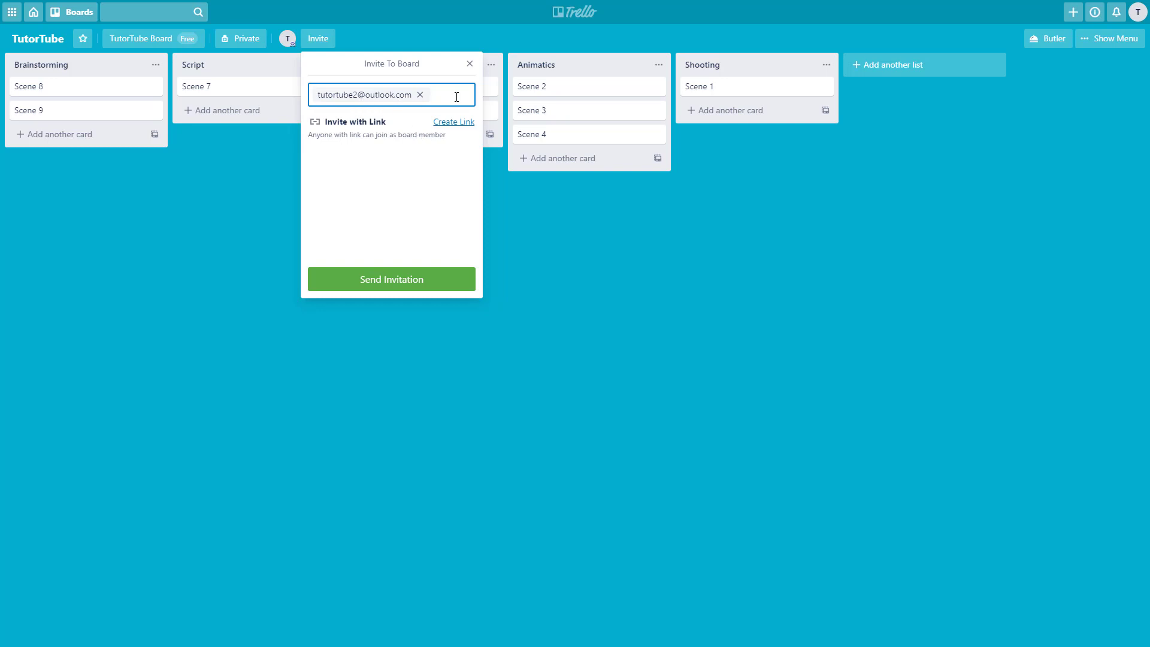
left_click(404, 280)
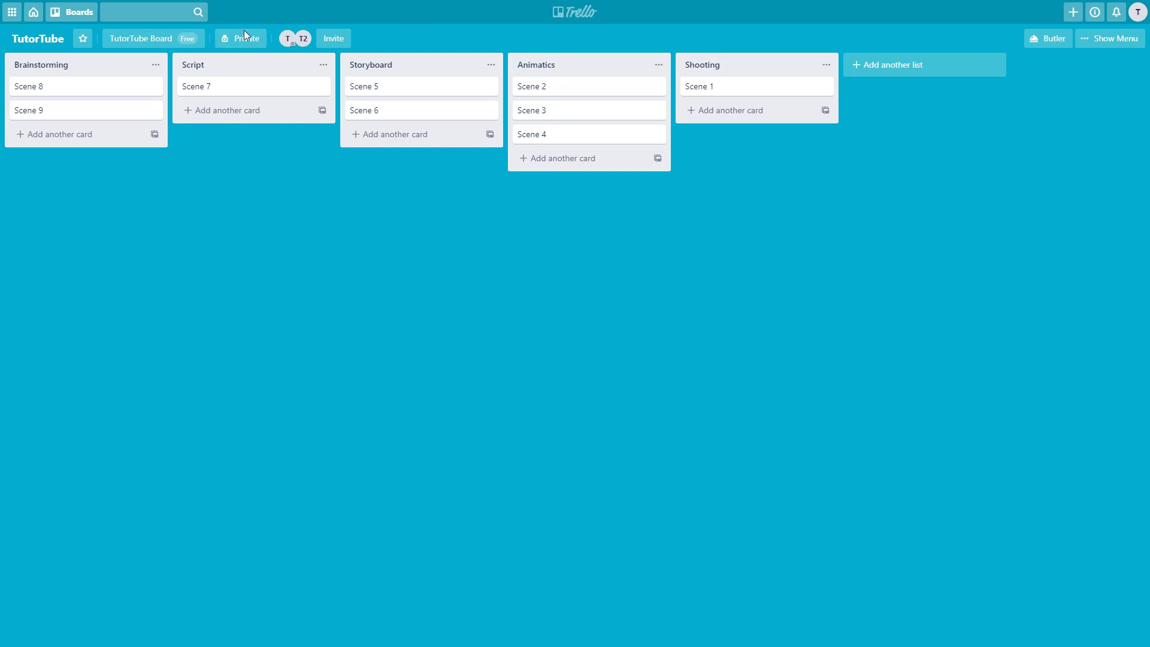
left_click(300, 43)
left_click(303, 39)
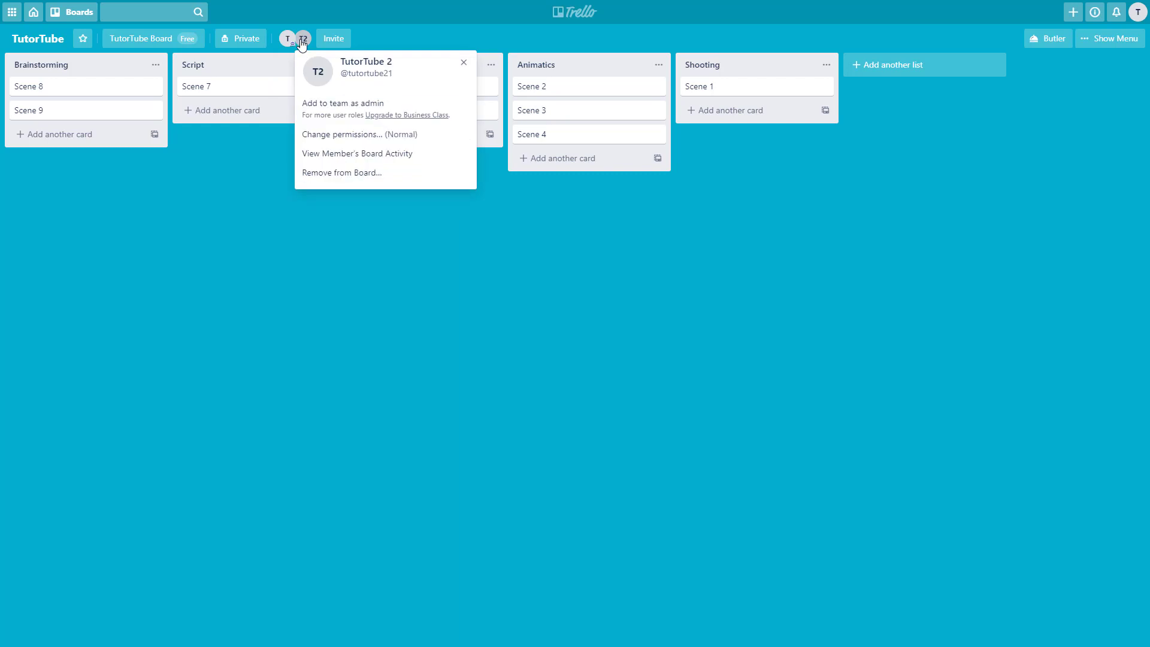
left_click(421, 260)
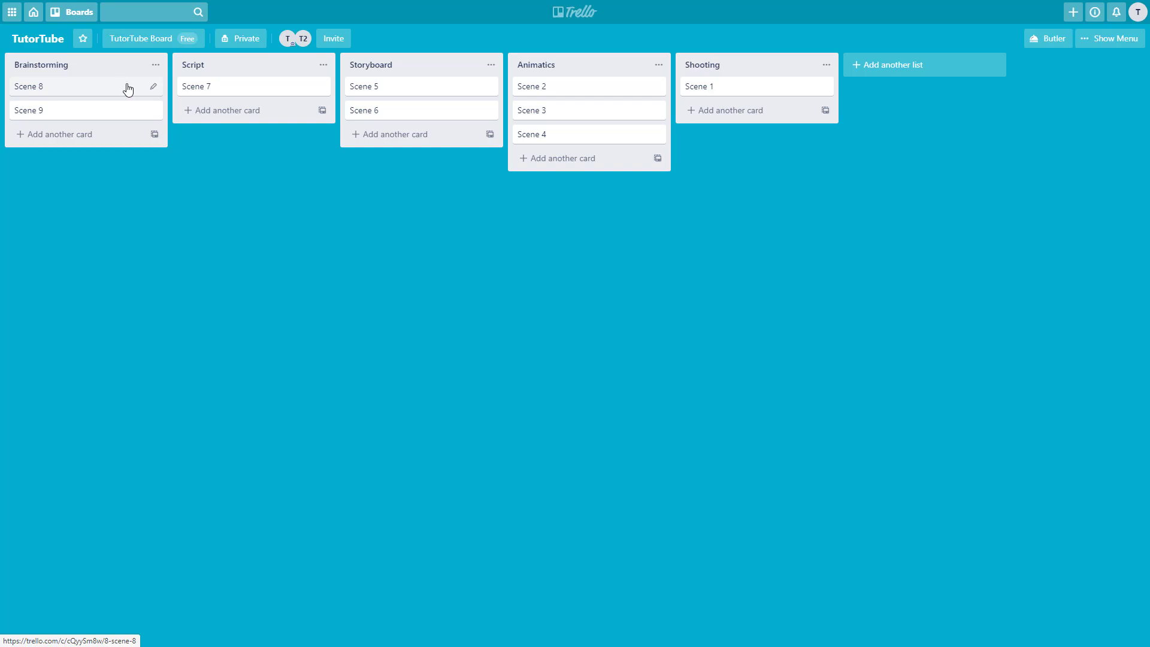
- Add TutorTube (T) as a member on the Scene 8 card in Brainstorming
left_click(128, 89)
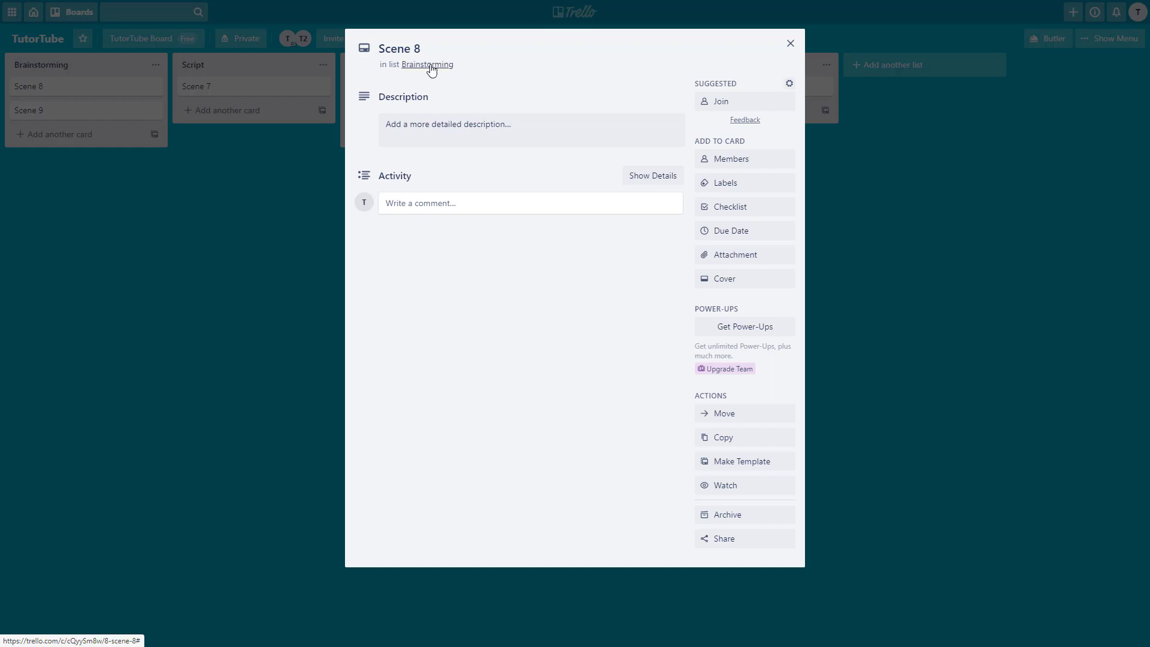
left_click(729, 166)
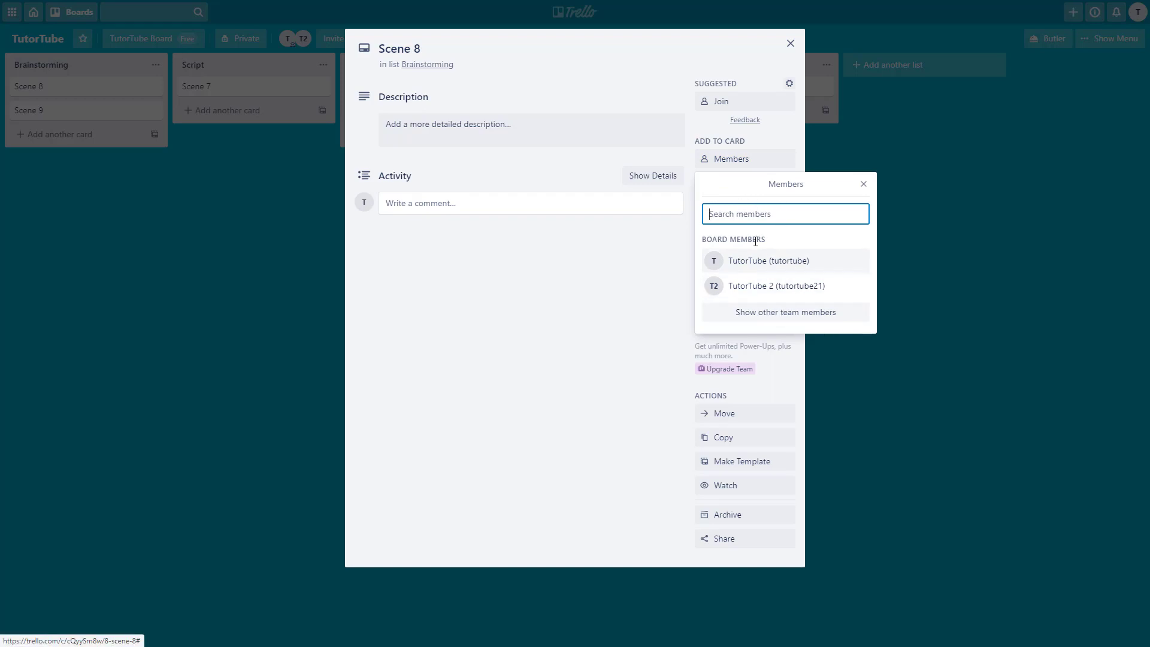
left_click(776, 323)
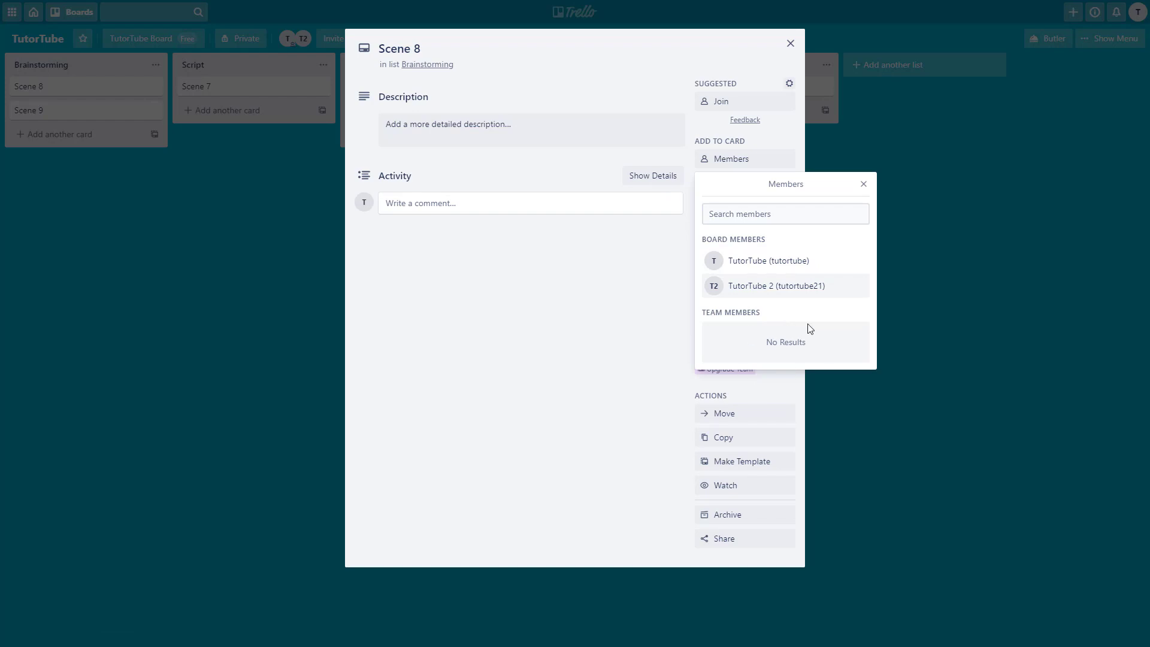
left_click(786, 268)
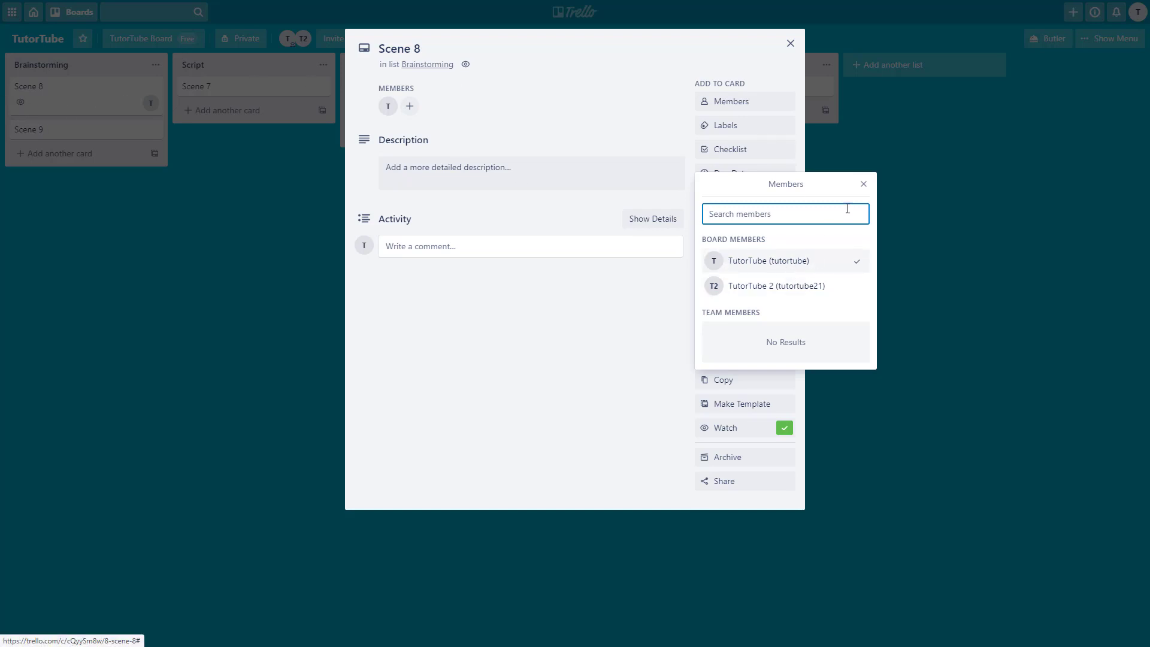
left_click(863, 184)
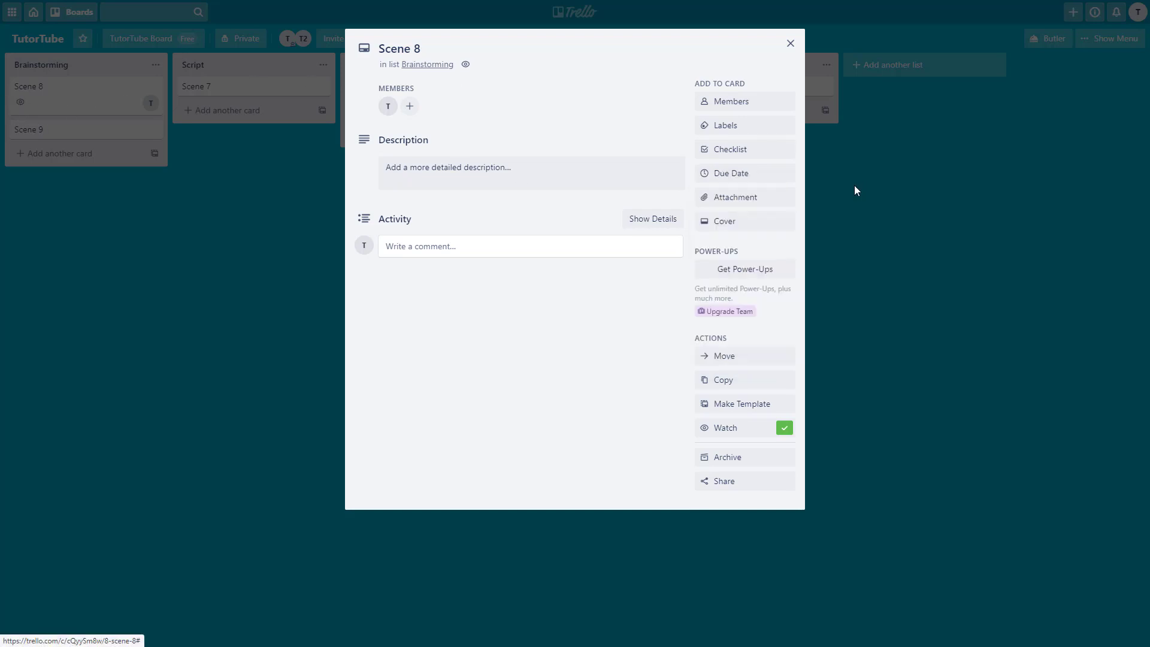
left_click(790, 43)
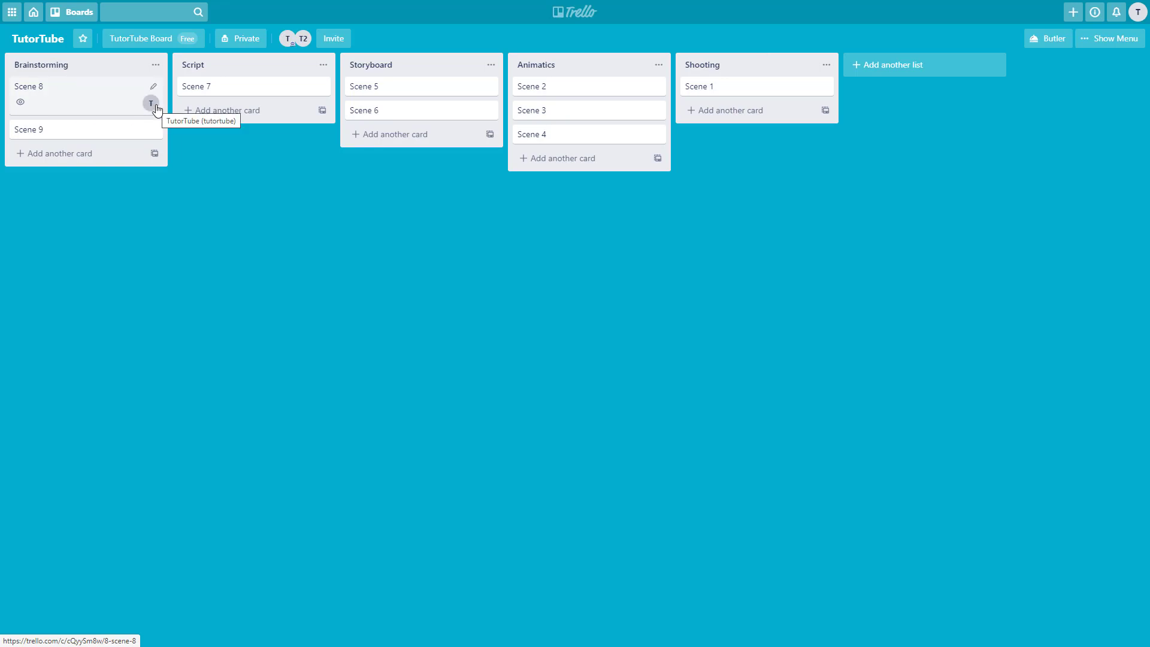
- Assign TutorTube 2 (T2) to the Scene 9 card
left_click(125, 137)
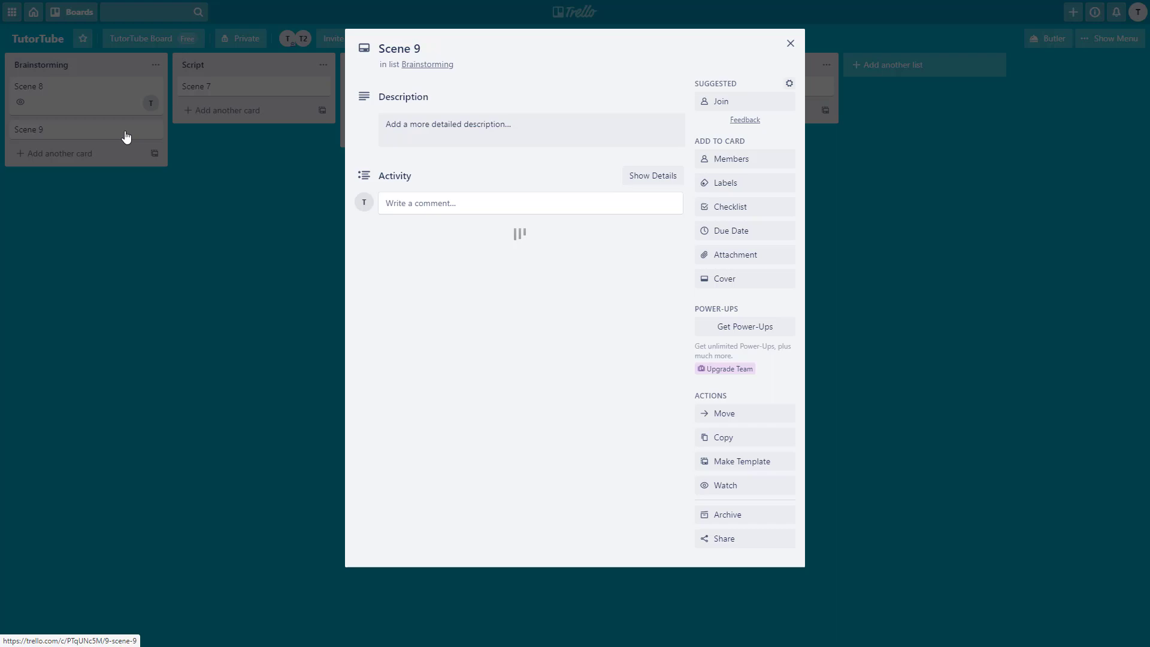
left_click(742, 161)
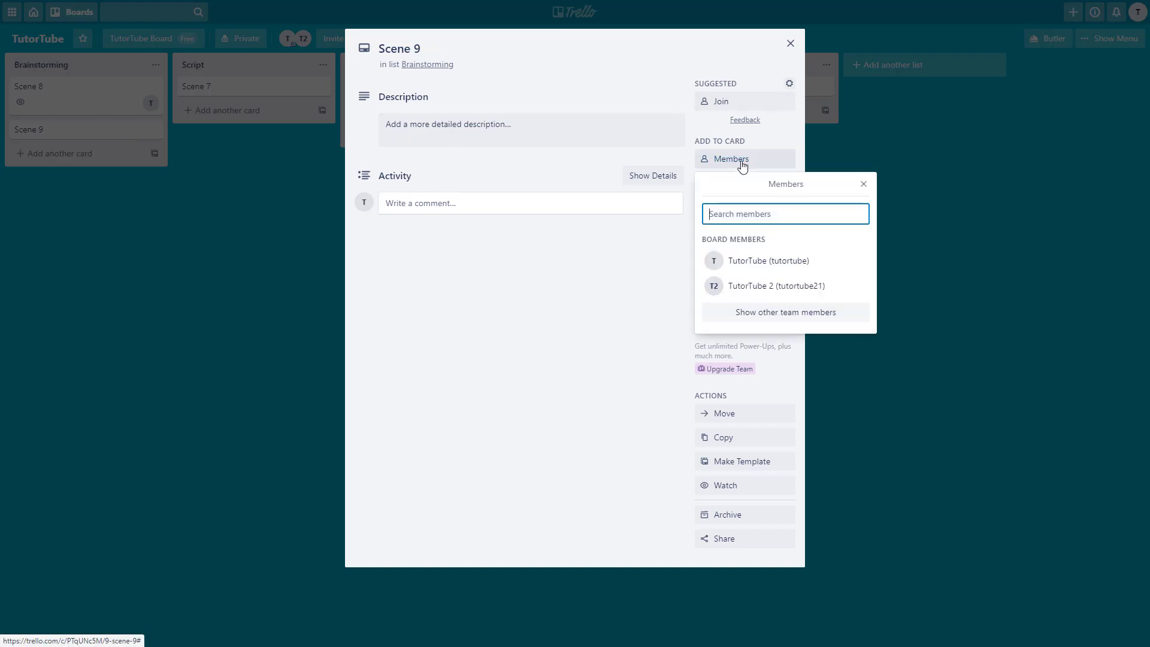
left_click(781, 288)
left_click(790, 43)
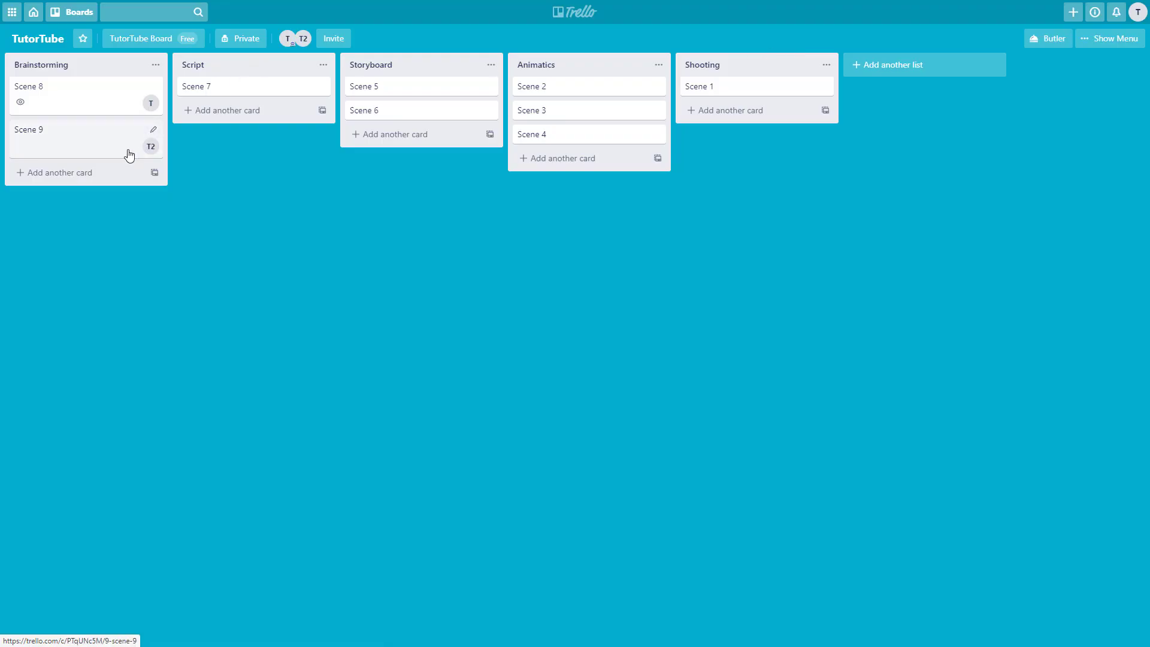
- Assign both TutorTube (T) and TutorTube 2 (T2) to the Scene 7 card
left_click(268, 91)
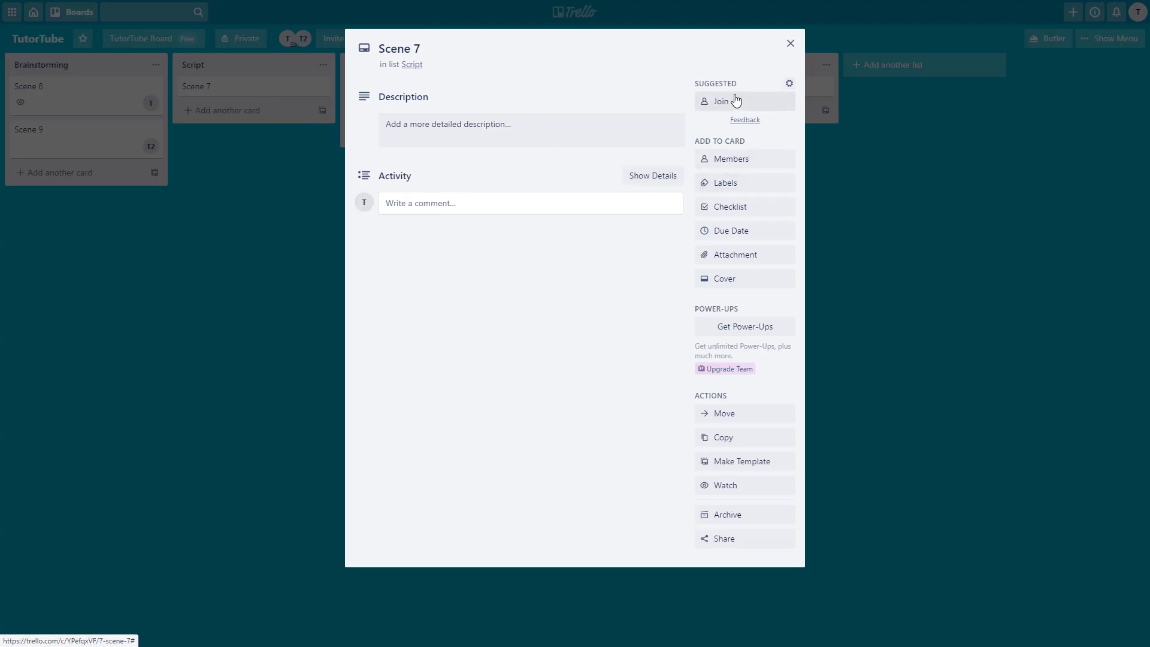
left_click(742, 158)
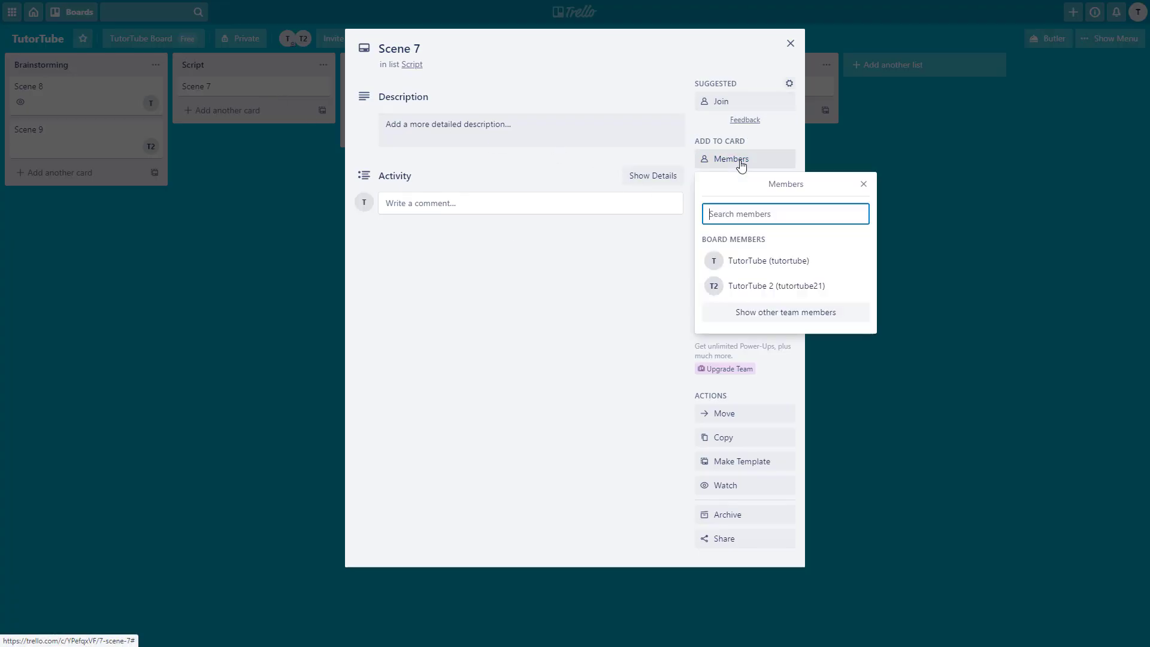
left_click(798, 263)
left_click(799, 286)
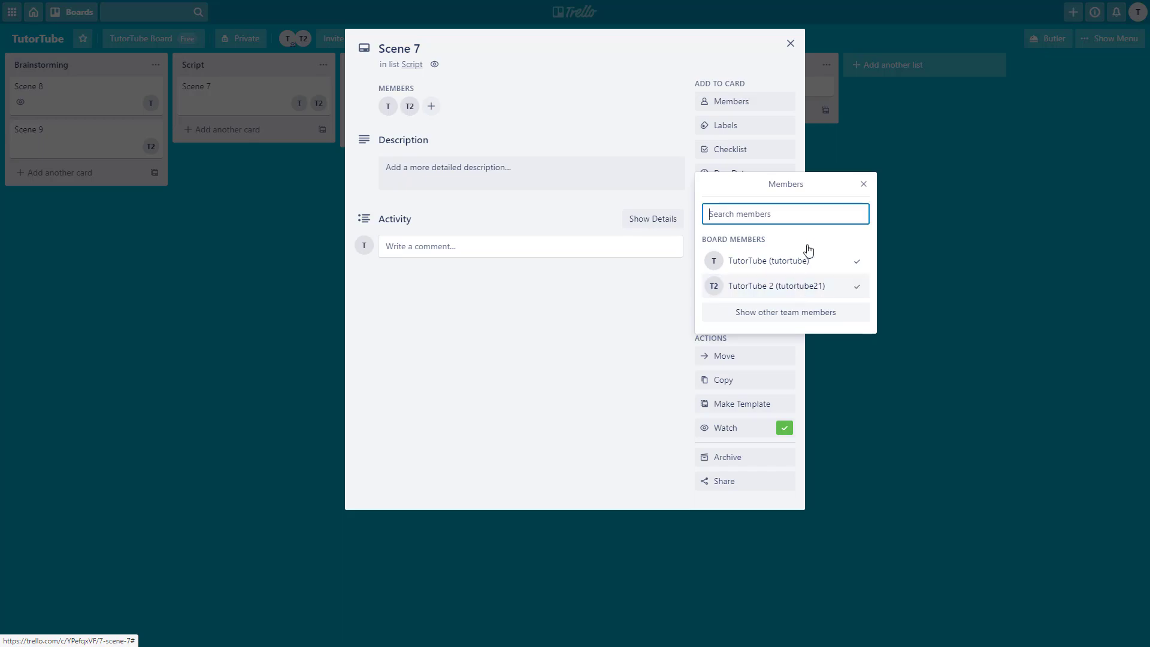
left_click(863, 183)
left_click(790, 44)
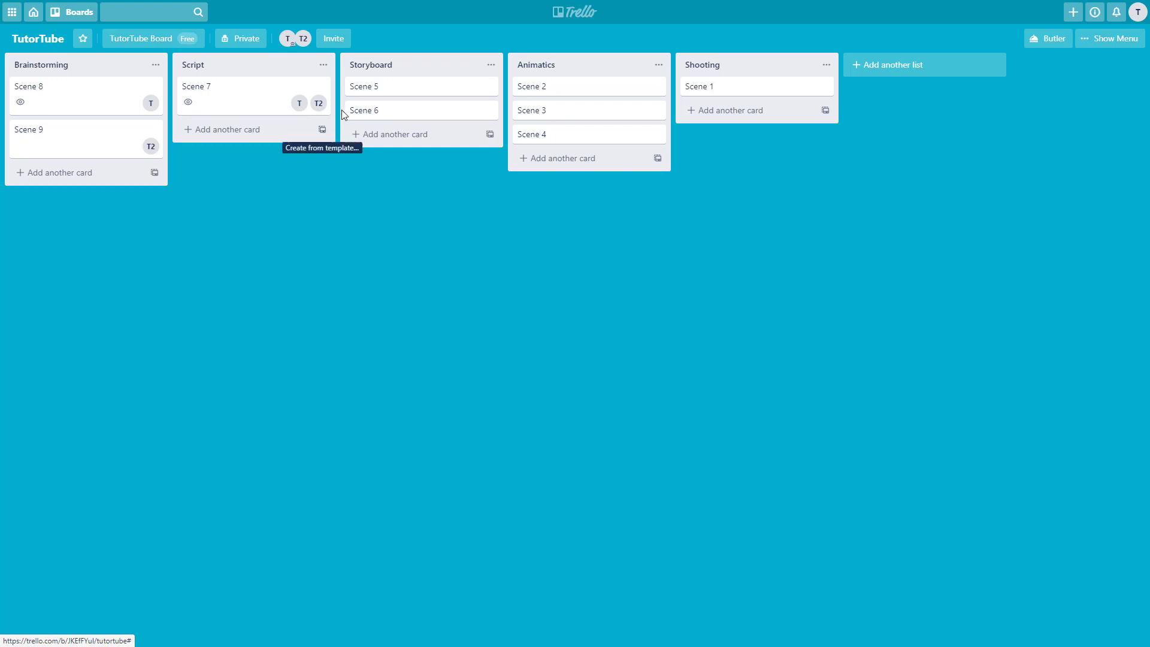
- Assign T to Scene 5 and T2 to Scene 6
left_click(449, 94)
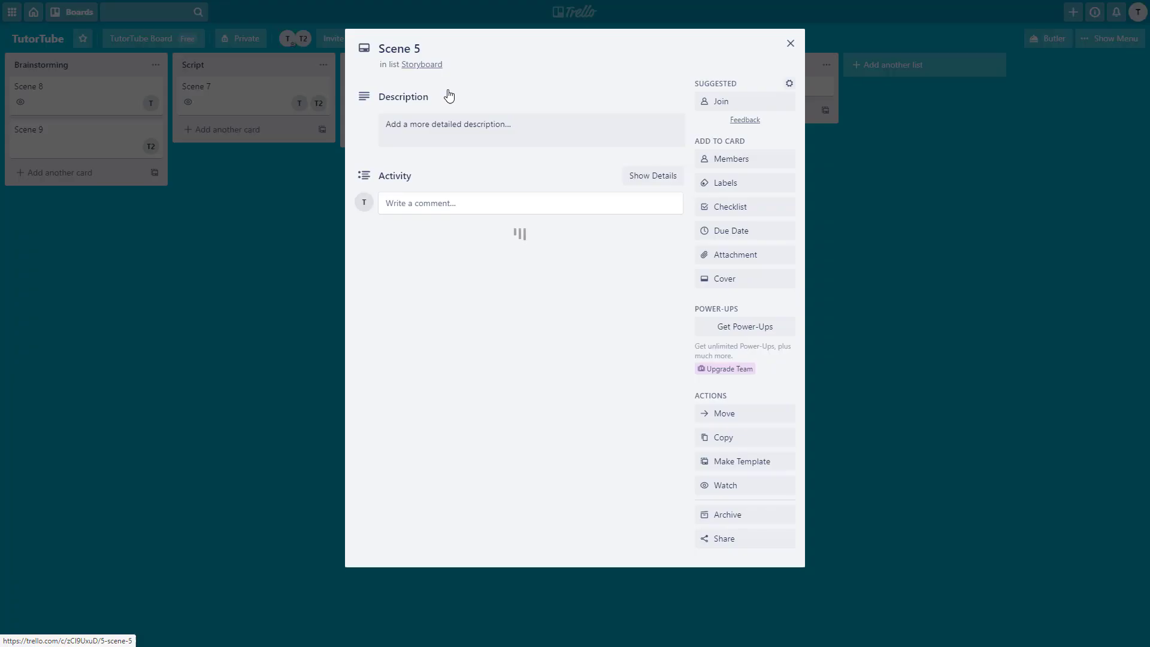
left_click(749, 159)
left_click(756, 259)
left_click(773, 71)
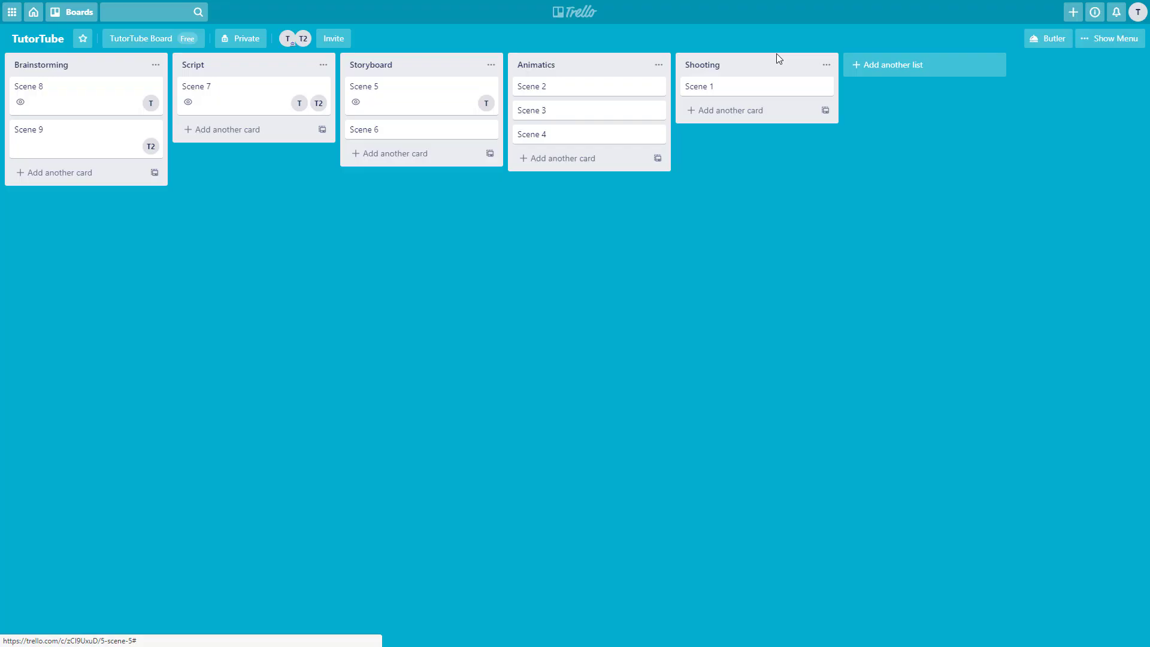
left_click(473, 132)
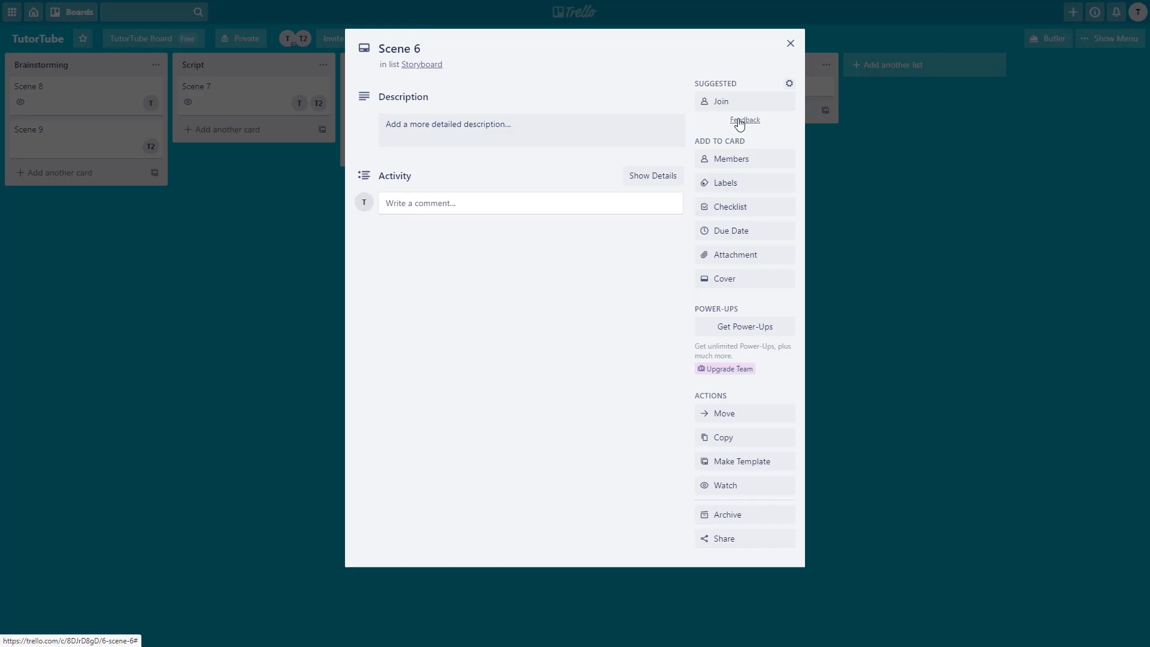
left_click(732, 159)
left_click(744, 287)
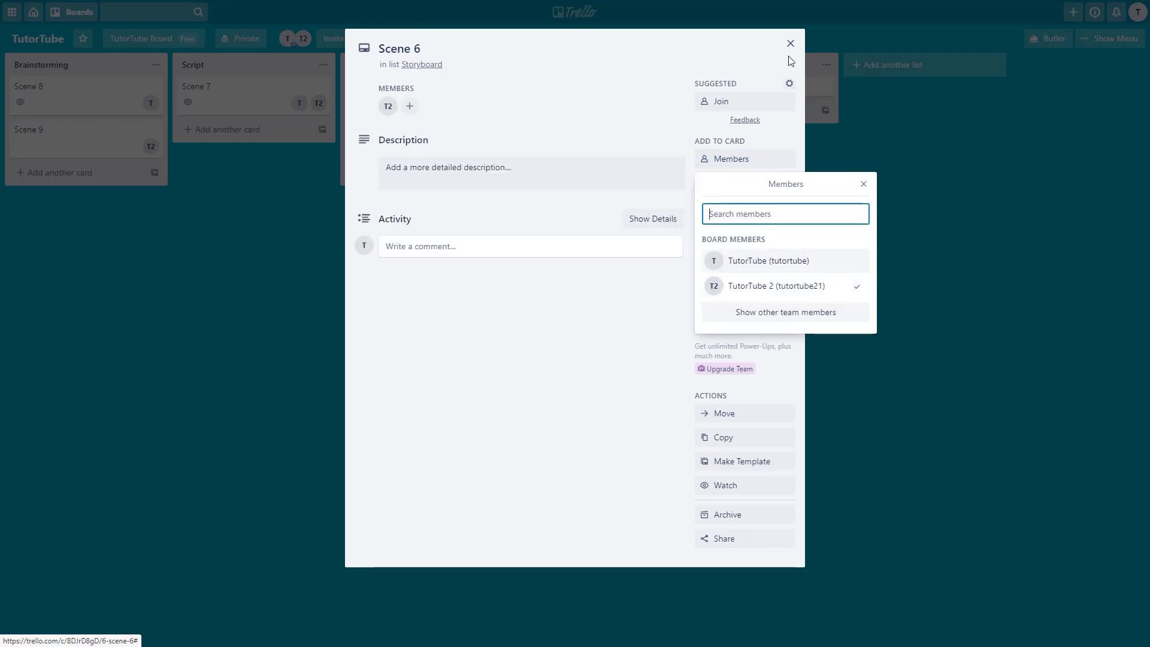
left_click(790, 43)
- Assign T to Scene 2 and T2 to Scene 3
left_click(580, 92)
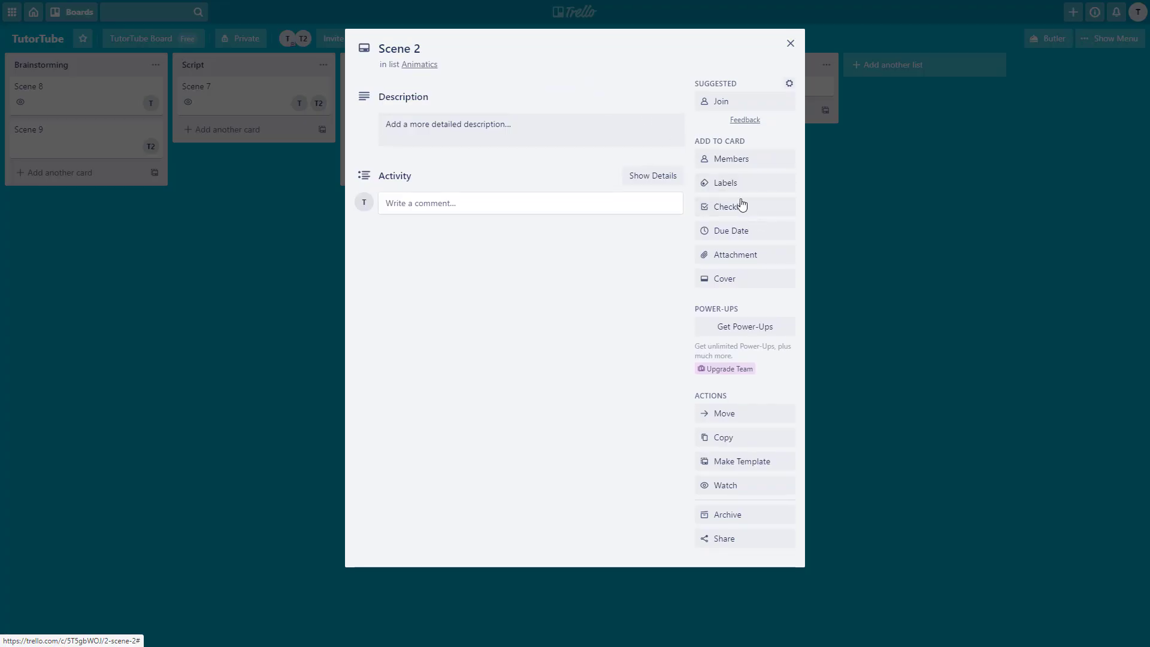
left_click(745, 160)
left_click(779, 261)
left_click(790, 43)
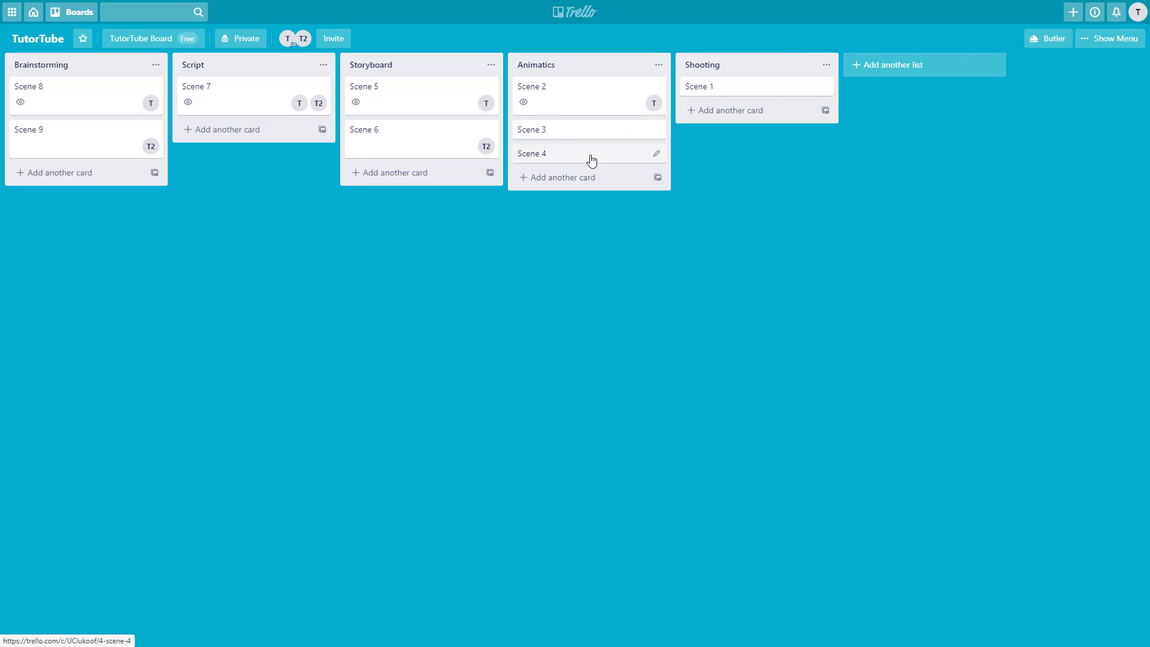
left_click(590, 158)
left_click(736, 159)
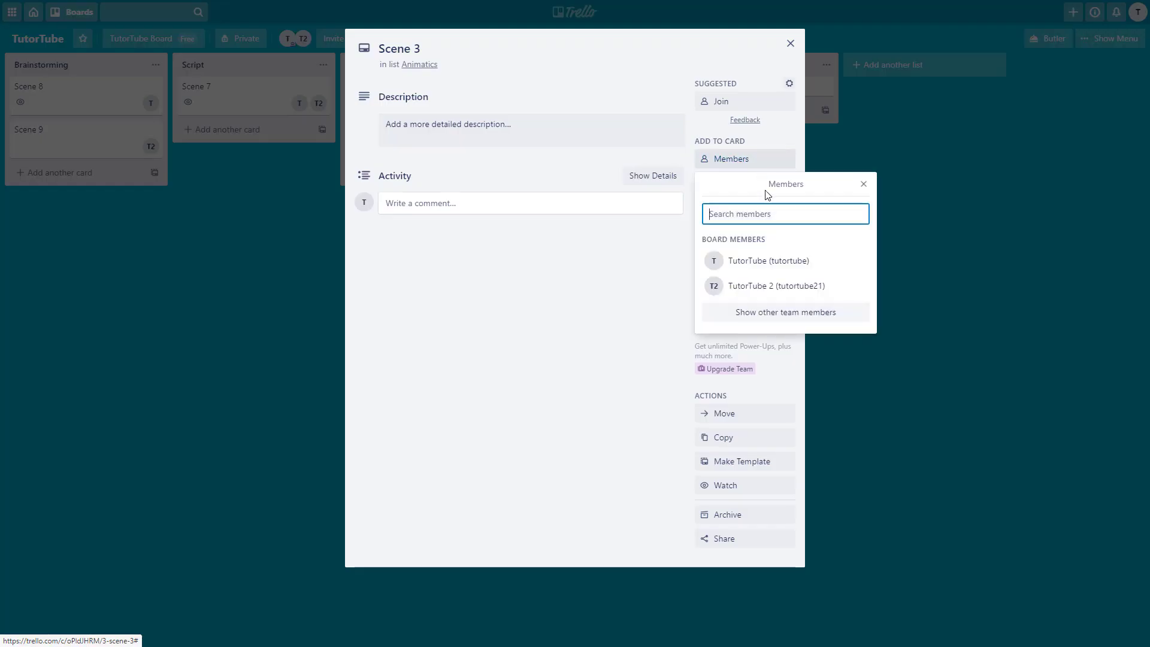
left_click(752, 285)
left_click(791, 43)
- Assign T2 to the Scene 4 and Scene 1 cards
left_click(521, 175)
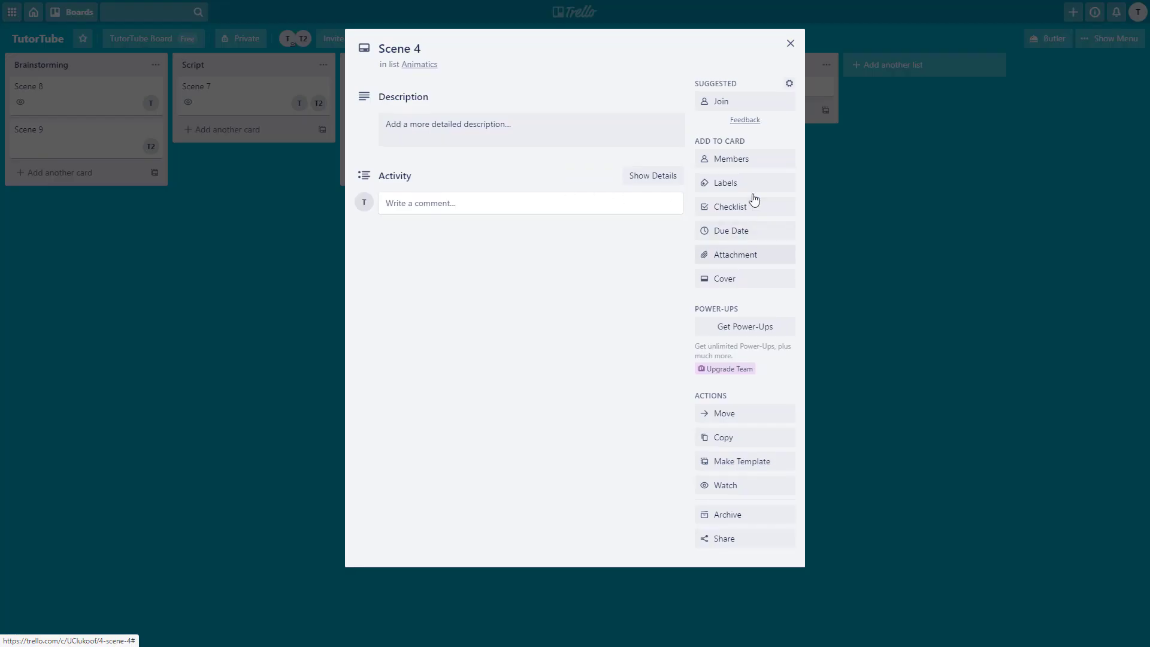
left_click(760, 160)
left_click(776, 286)
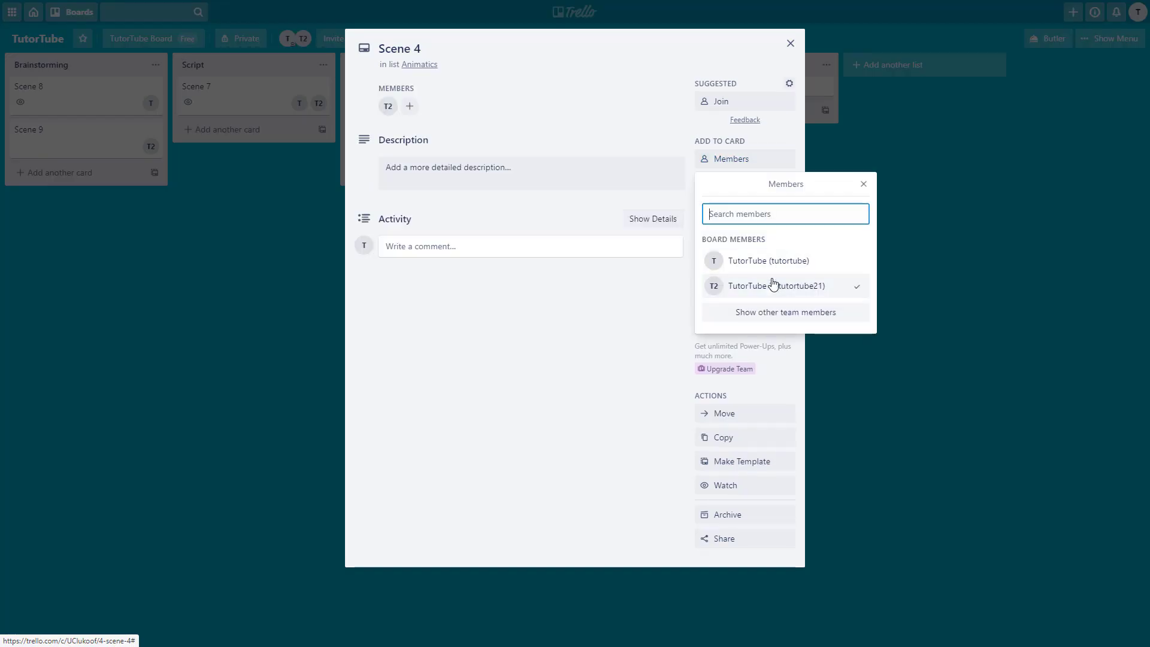
left_click(791, 43)
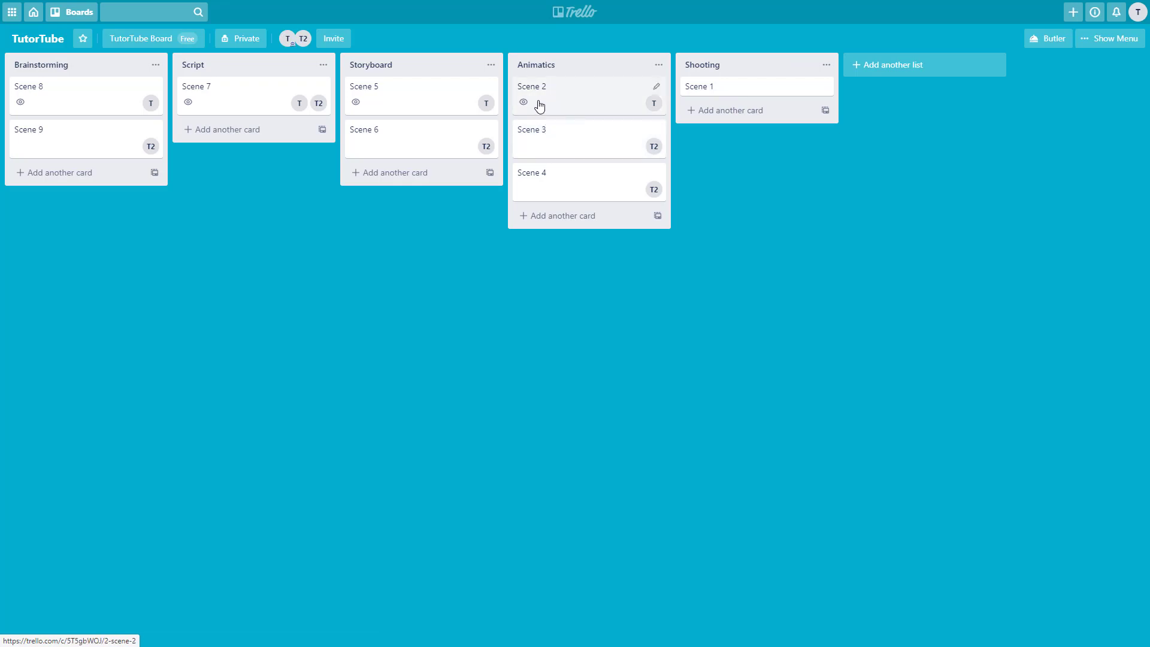
left_click_drag(538, 105, 545, 89)
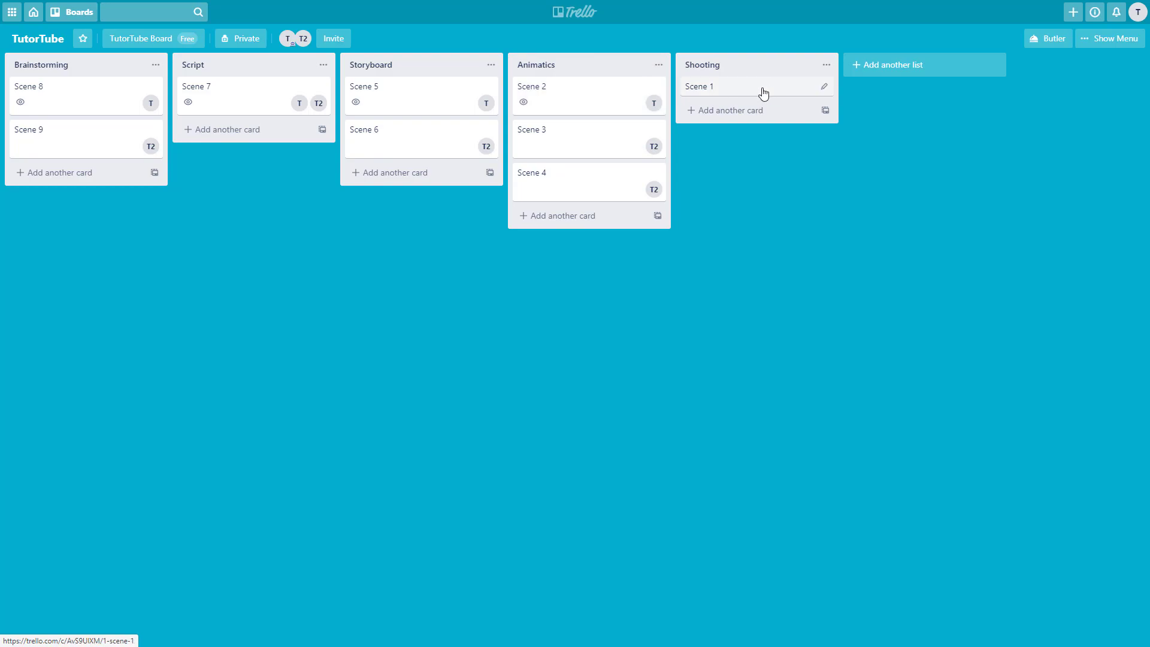
left_click(768, 93)
left_click(757, 164)
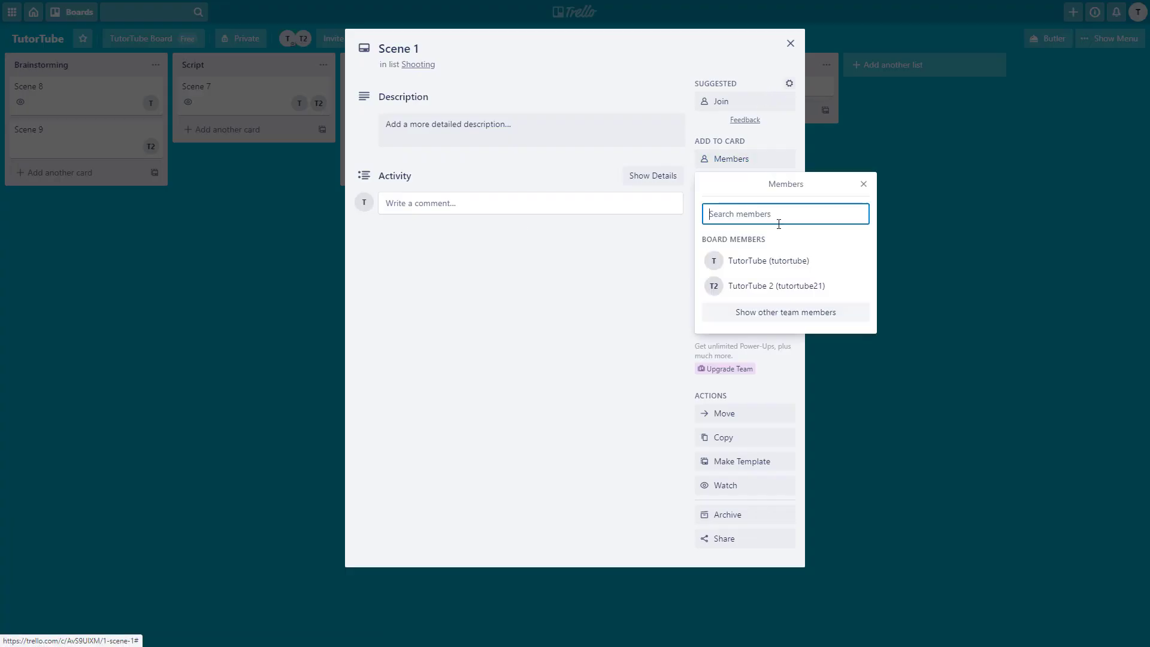
left_click(778, 287)
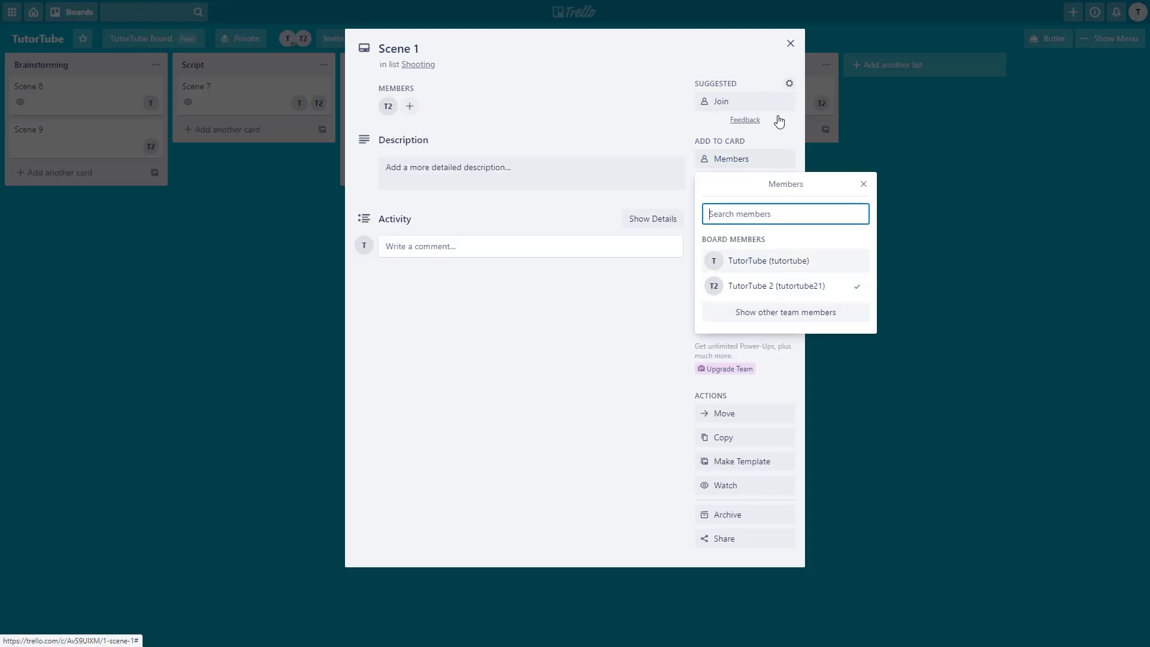
left_click(790, 43)
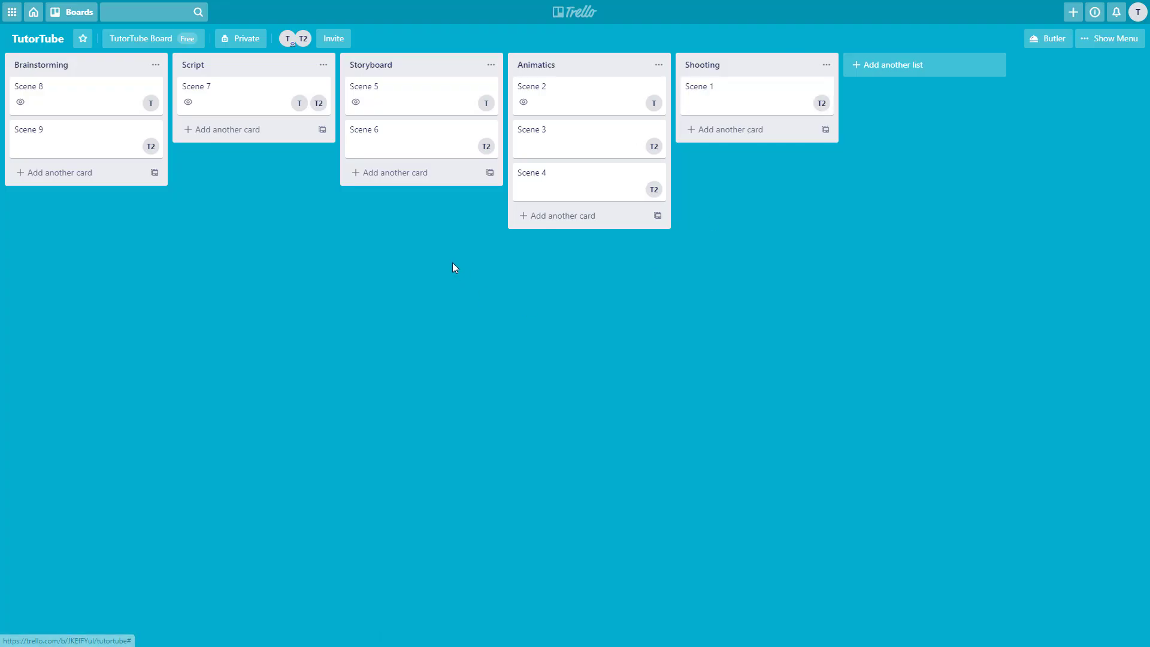